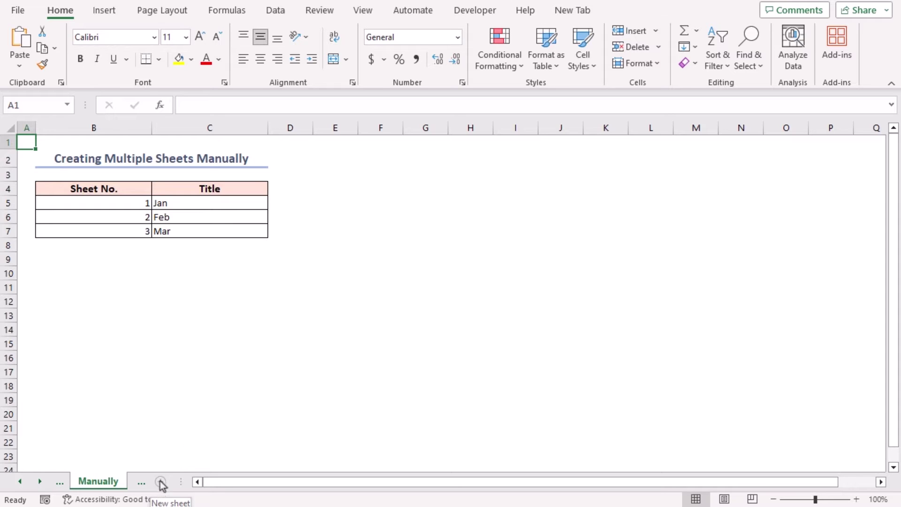
# - Add a new blank worksheet and rename it Jan
pyautogui.click(160, 482)
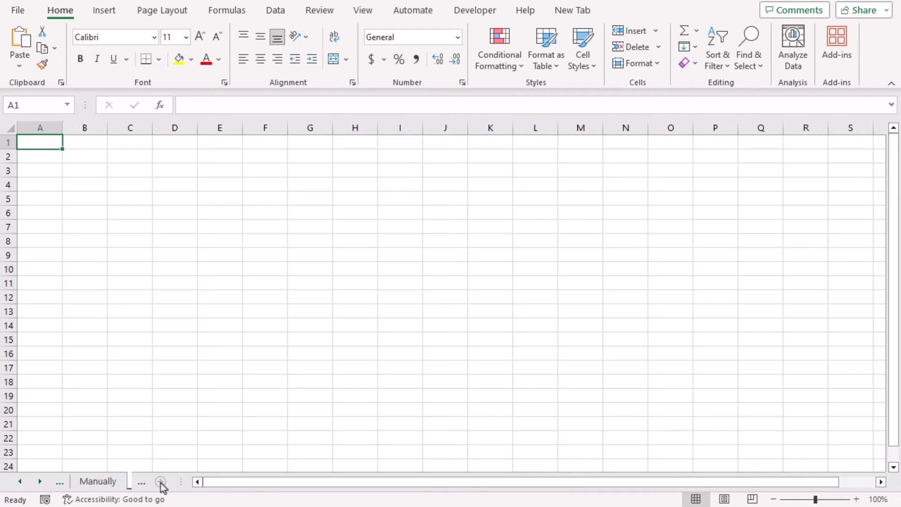
pyautogui.click(42, 483)
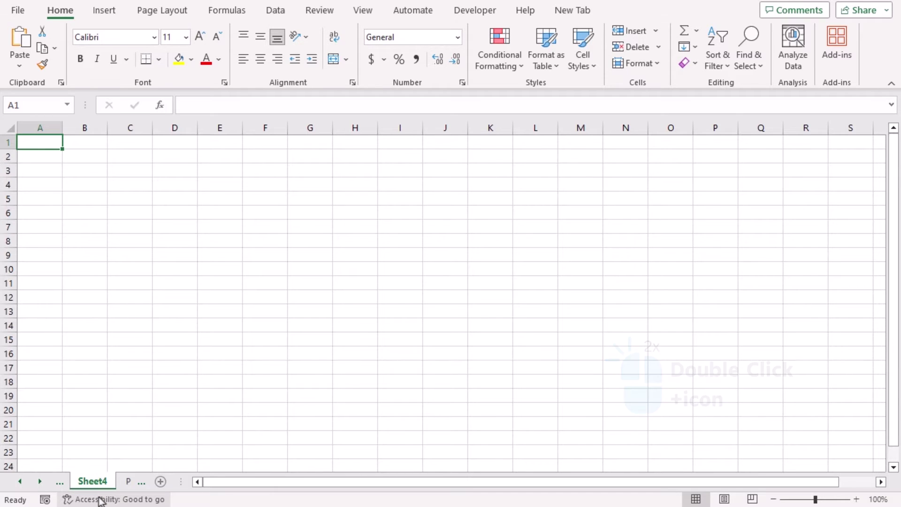
pyautogui.doubleClick(94, 482)
pyautogui.write('Jan')
pyautogui.press('Return')
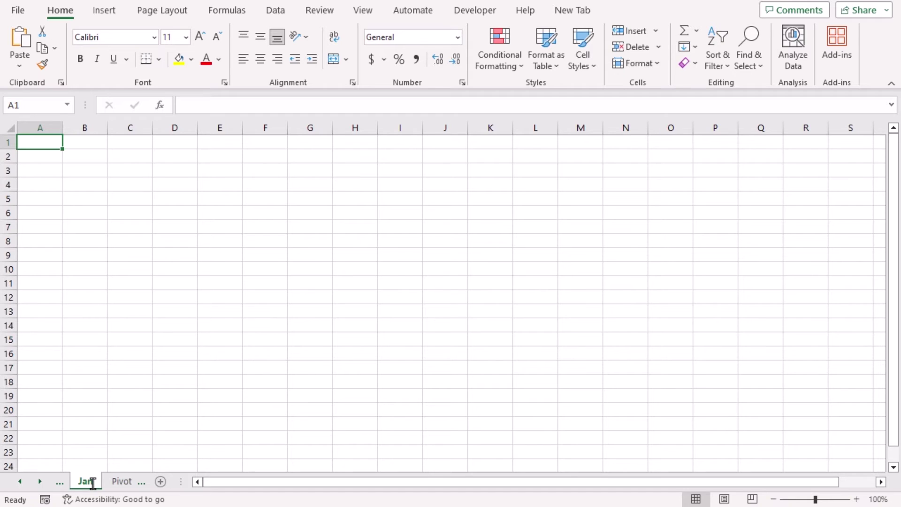
# - Add another new worksheet and rename it Feb
pyautogui.click(160, 481)
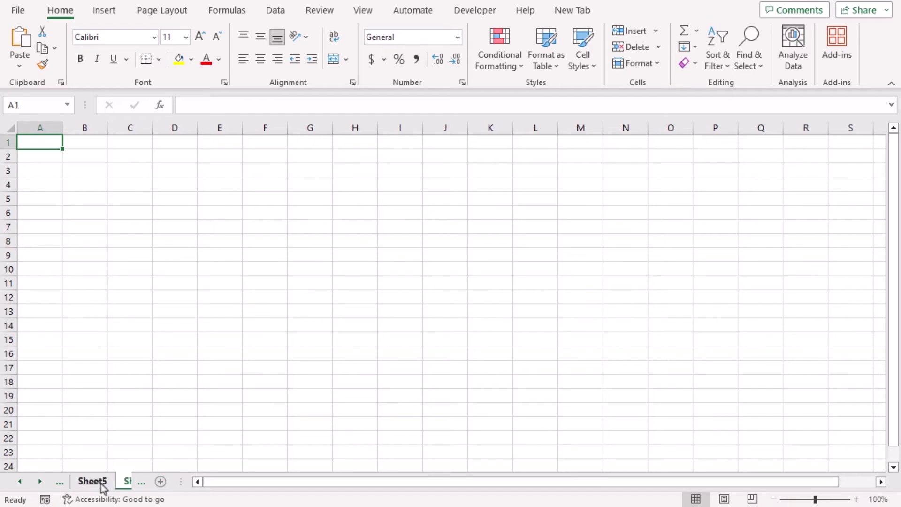
pyautogui.doubleClick(96, 482)
pyautogui.write('Feb')
pyautogui.press('Return')
# - Rename the third new sheet Mar and widen the sheet-tab area to show all names
pyautogui.doubleClick(117, 482)
pyautogui.write('Mar')
pyautogui.press('Return')
pyautogui.click(21, 481)
pyautogui.moveTo(180, 481); pyautogui.dragTo(214, 482)
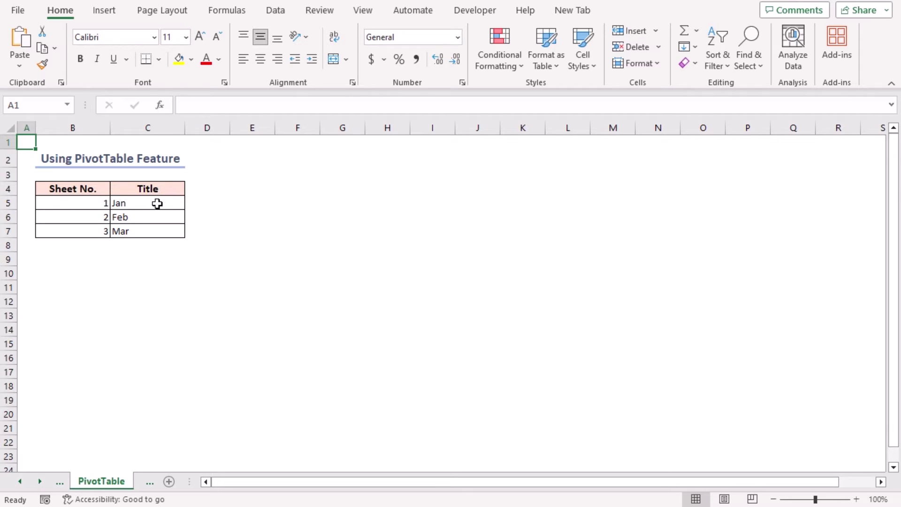
# - Insert a PivotTable from titles C5:C7, placed on the existing worksheet at cell B10
pyautogui.moveTo(143, 203); pyautogui.dragTo(145, 232)
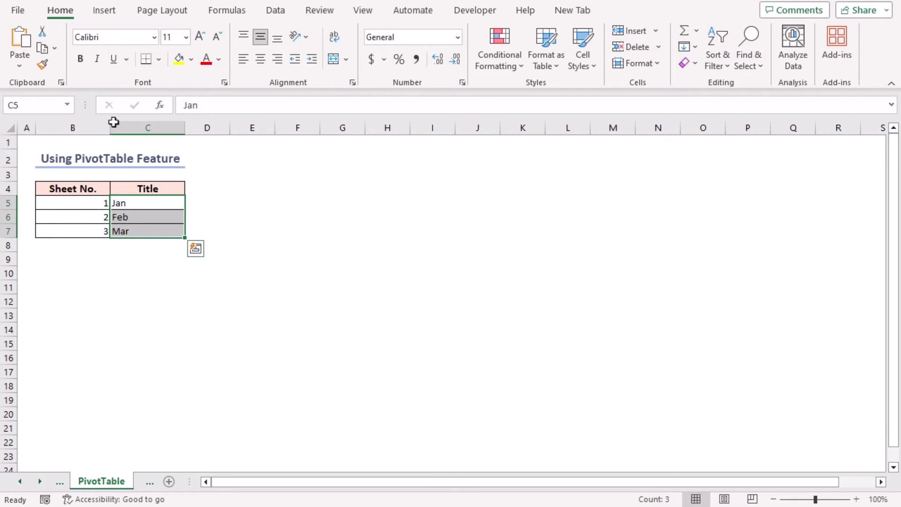
pyautogui.click(105, 12)
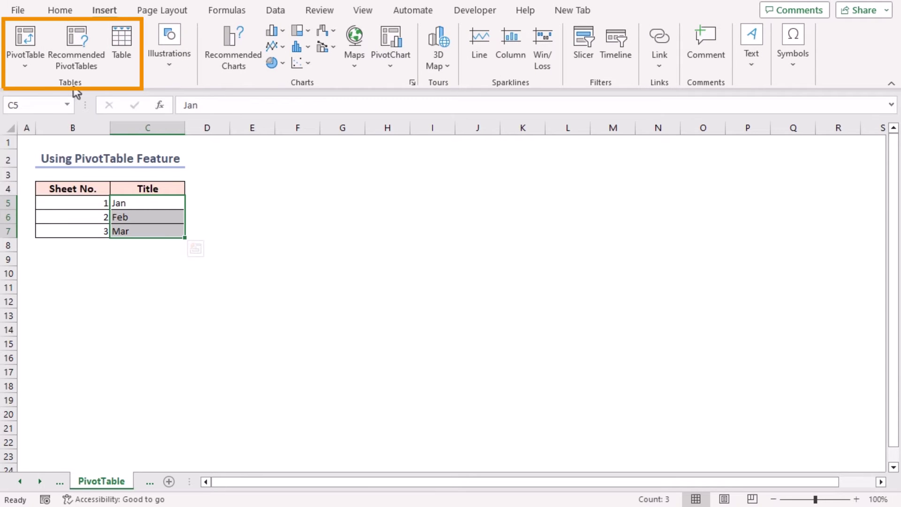
pyautogui.click(36, 41)
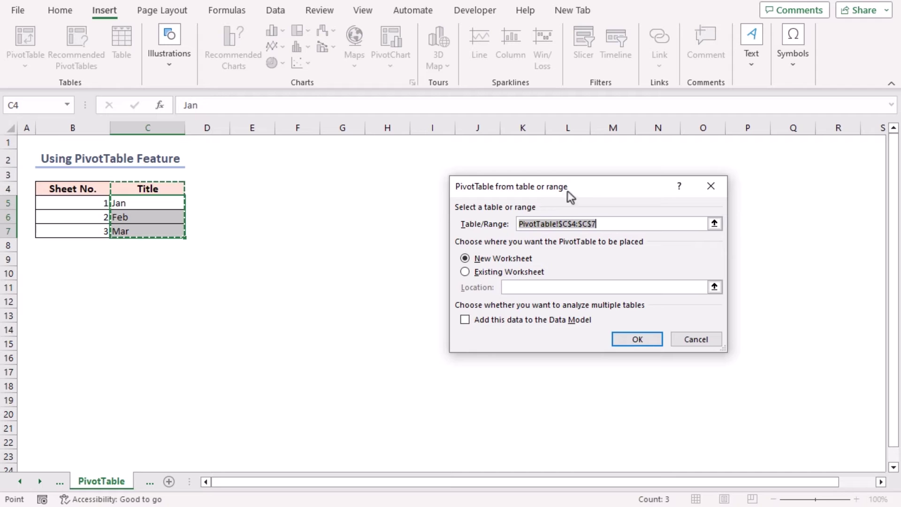
pyautogui.moveTo(568, 188); pyautogui.dragTo(408, 175)
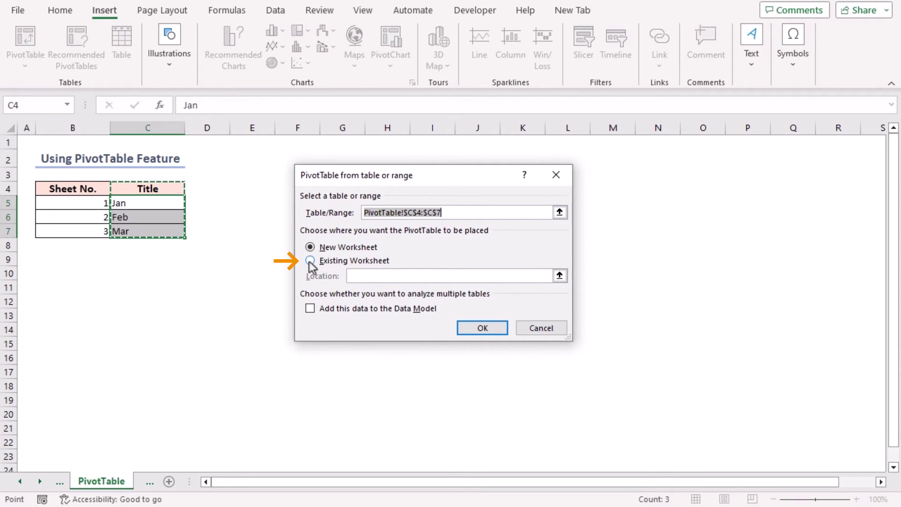
pyautogui.click(388, 263)
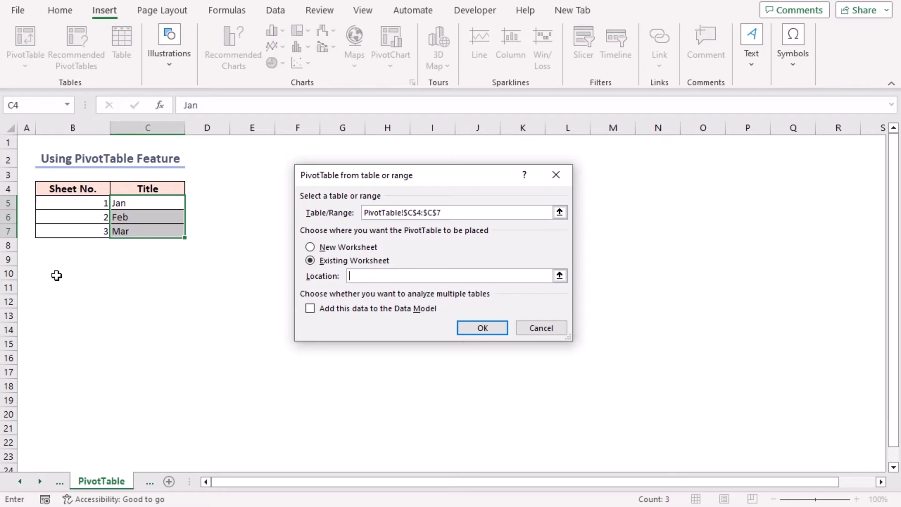
pyautogui.click(57, 275)
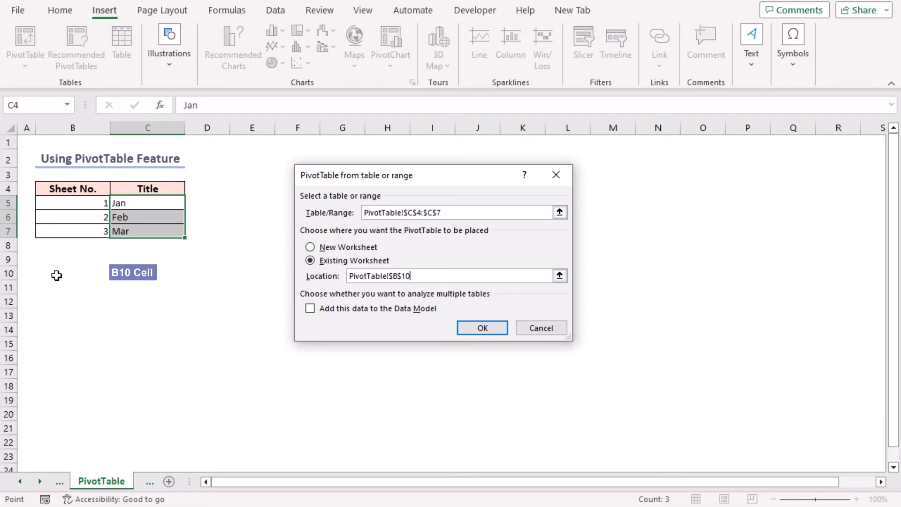
pyautogui.click(484, 328)
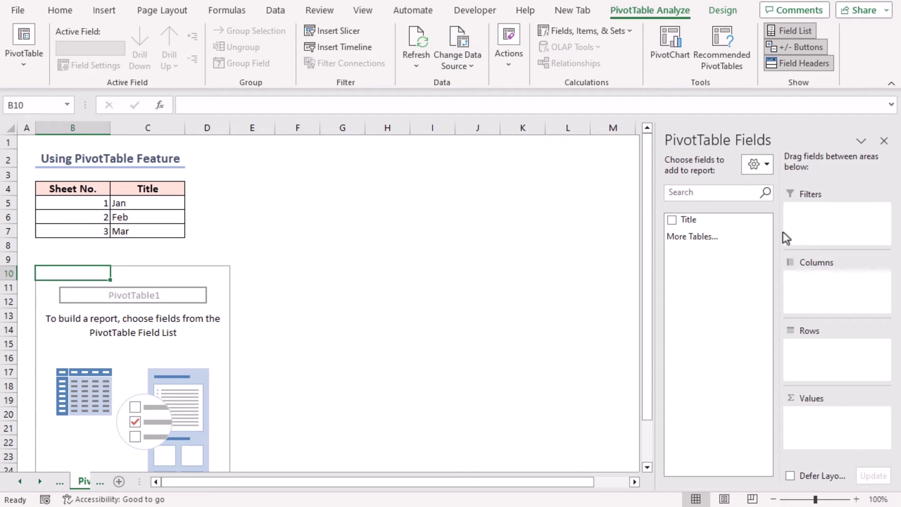
# - Put Title in the PivotTable filters and use Show Report Filter Pages to create Jan, Feb, Mar sheets
pyautogui.moveTo(696, 223); pyautogui.dragTo(826, 234)
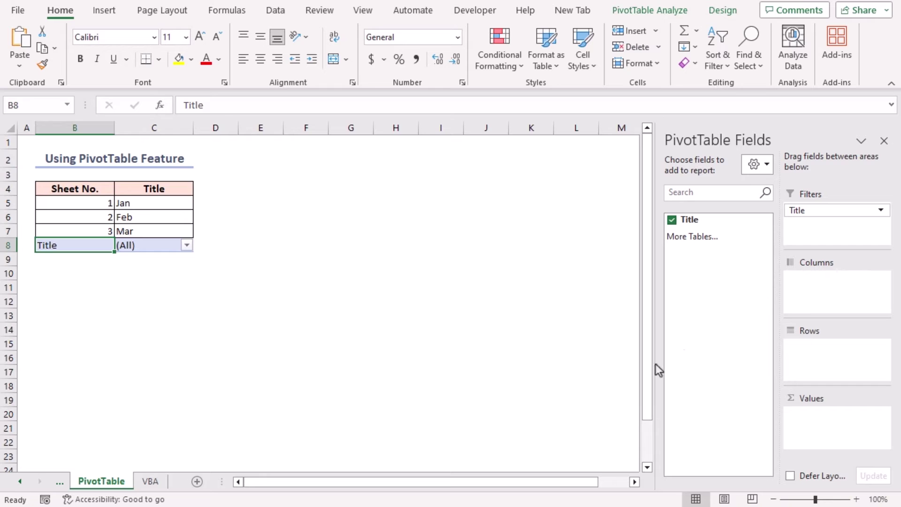
pyautogui.click(650, 11)
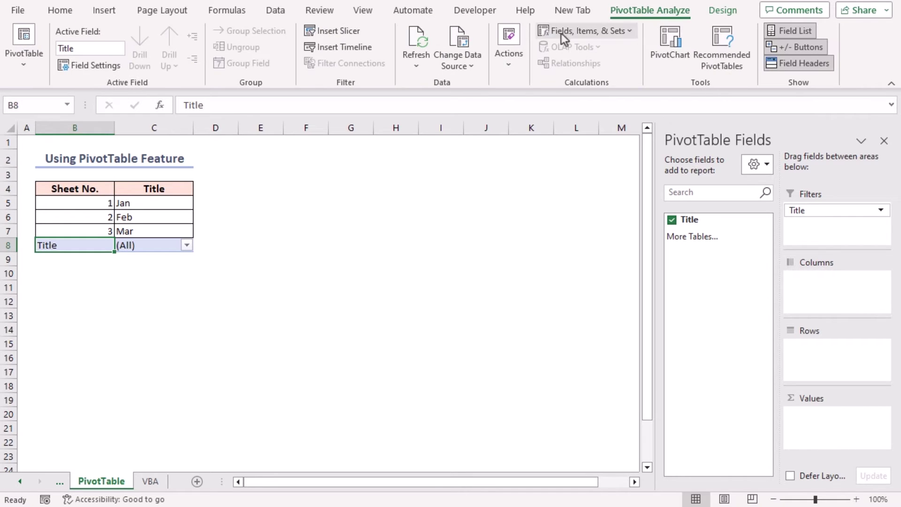
pyautogui.click(26, 66)
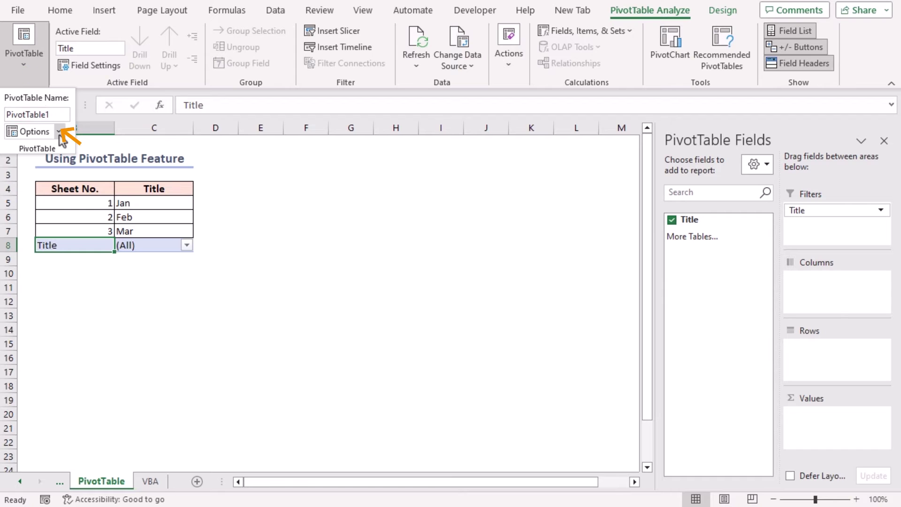
pyautogui.click(59, 132)
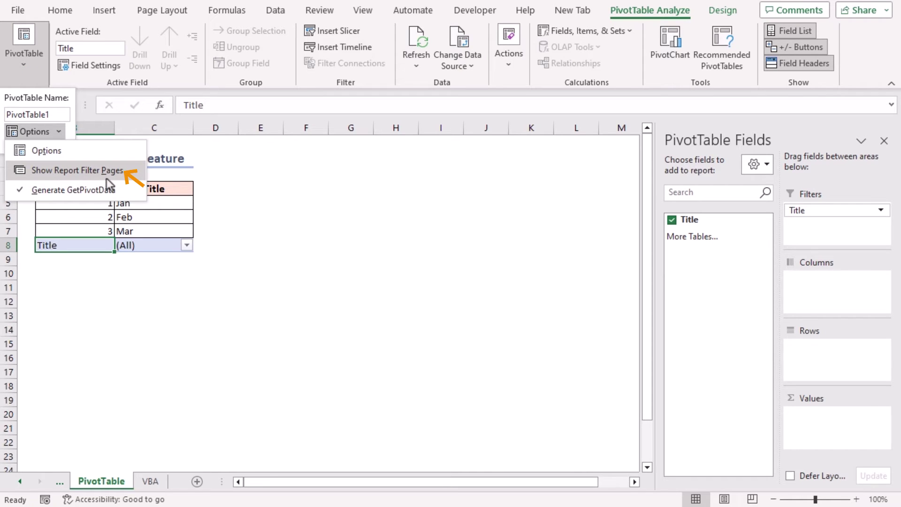
pyautogui.click(121, 171)
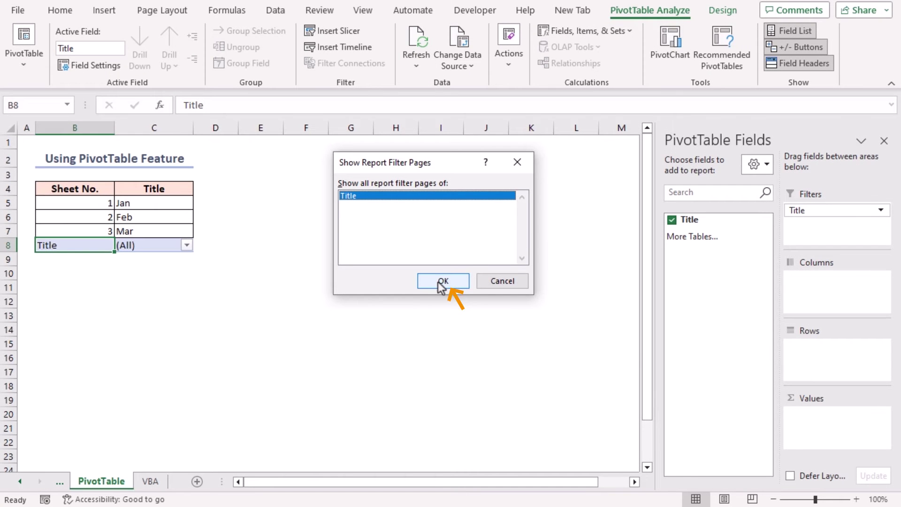
pyautogui.click(442, 282)
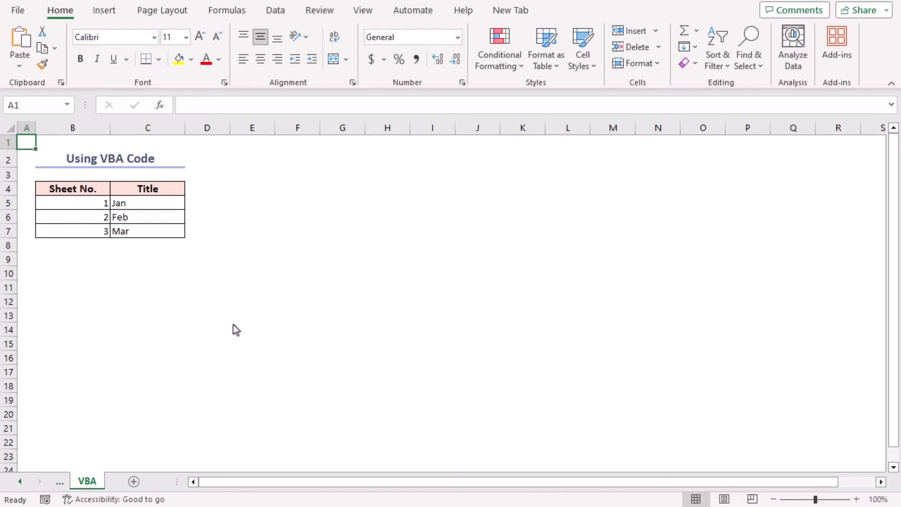
# - Enable the Developer tab through Customize the Ribbon and switch to it
pyautogui.rightClick(404, 15)
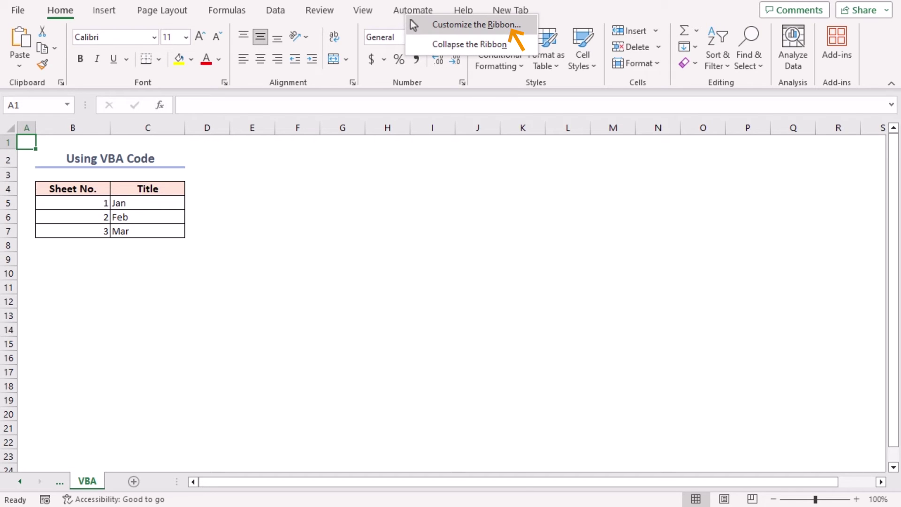
pyautogui.click(422, 24)
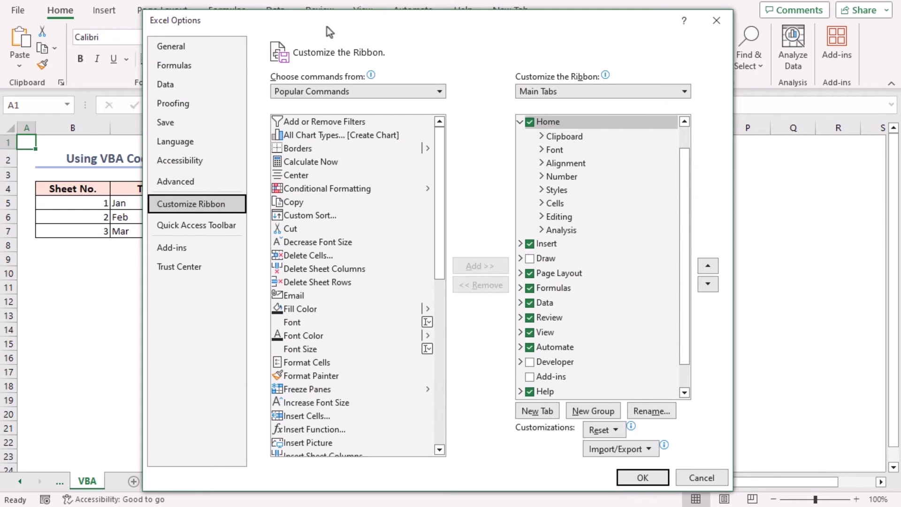
pyautogui.click(530, 362)
pyautogui.click(642, 478)
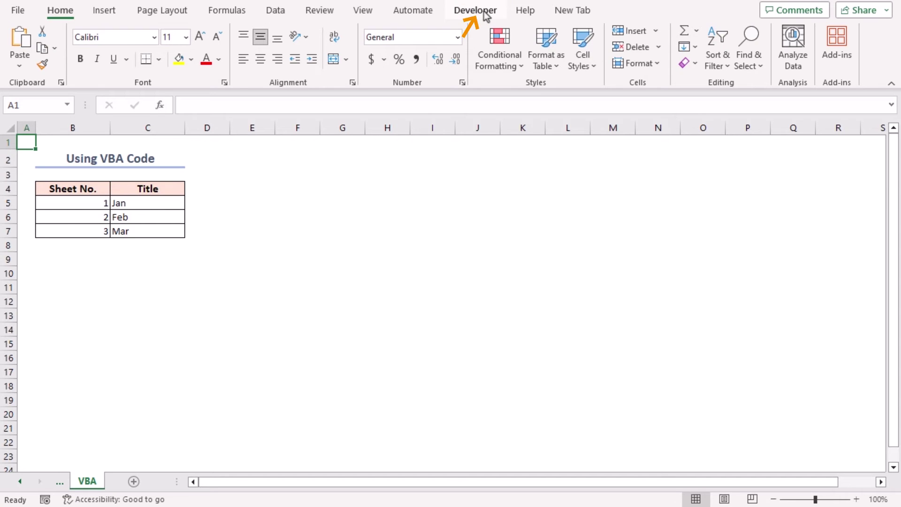
pyautogui.click(485, 15)
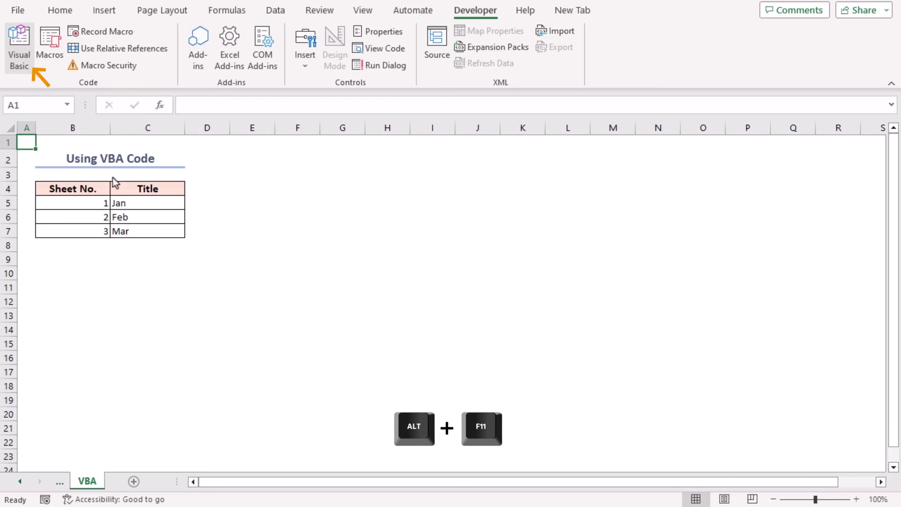
# - Open the VBA editor with Alt+F11 and insert a new module, Module1
pyautogui.hotkey('alt', 'F11')
pyautogui.moveTo(236, 88); pyautogui.dragTo(259, 35)
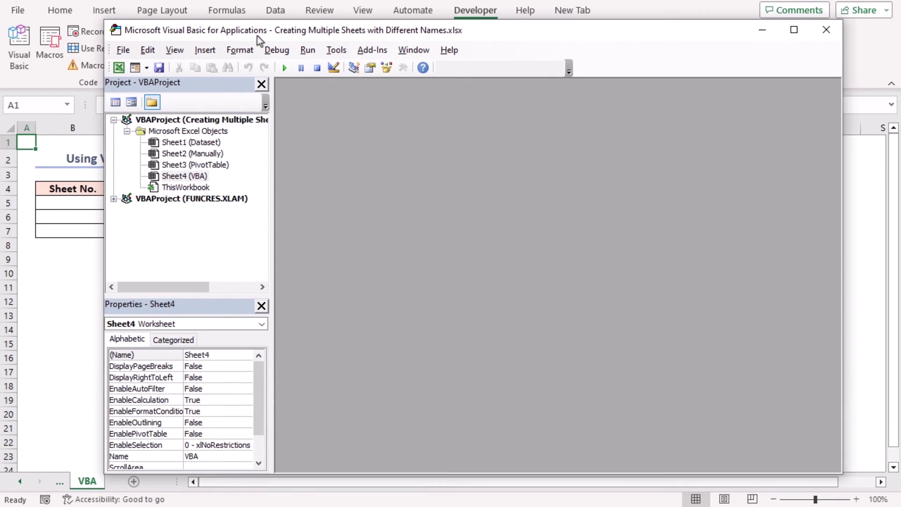
pyautogui.moveTo(258, 36); pyautogui.dragTo(249, 37)
pyautogui.click(197, 50)
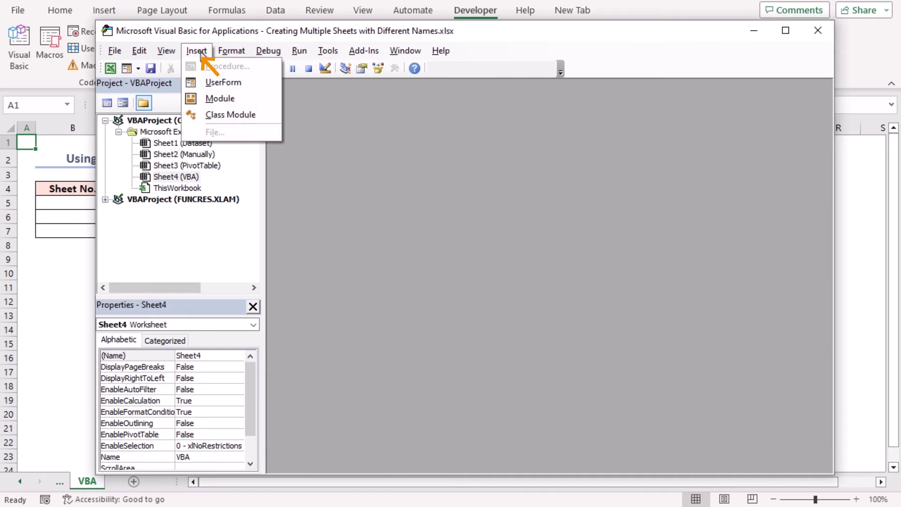
pyautogui.click(224, 102)
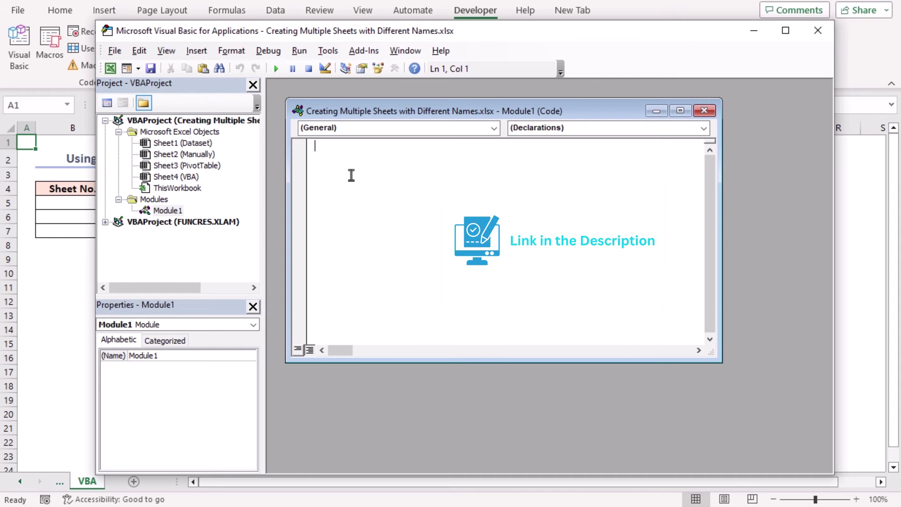
# - Paste the CreateSheets macro code into Module1 and highlight the Sub CreateSheets() line
pyautogui.write('Sub CreateSheets()     Dim p As Worksheet     Dim rng As Range     Dim r As Range     Set p = ActiveSheet     Set rng = Selection.Cells     Application.ScreenUpdating = False     For Each r In rng         sName = Trim(r.Text)         If Len(sName) > 0 Then                 Worksheets.Add After:=Worksheets(Worksheets.Count)                 ActiveSheet.Name = sName         End If     Next r     p.Activate     Application.ScreenUpdating = True End Sub')
pyautogui.doubleClick(336, 146)
pyautogui.moveTo(336, 147); pyautogui.dragTo(420, 148)
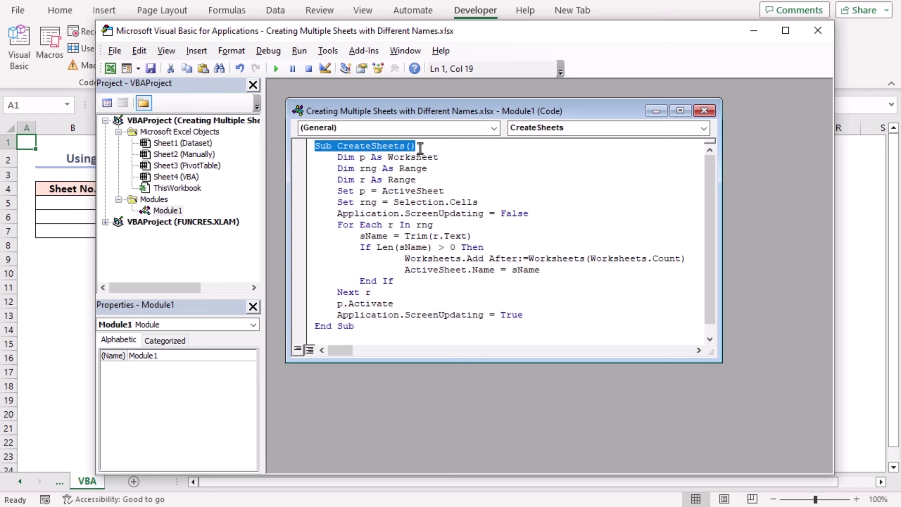
# - Review the variable declarations, Set statements, For Each r In rng loop and sName = Trim(r.Text) line
pyautogui.moveTo(337, 158); pyautogui.dragTo(414, 181)
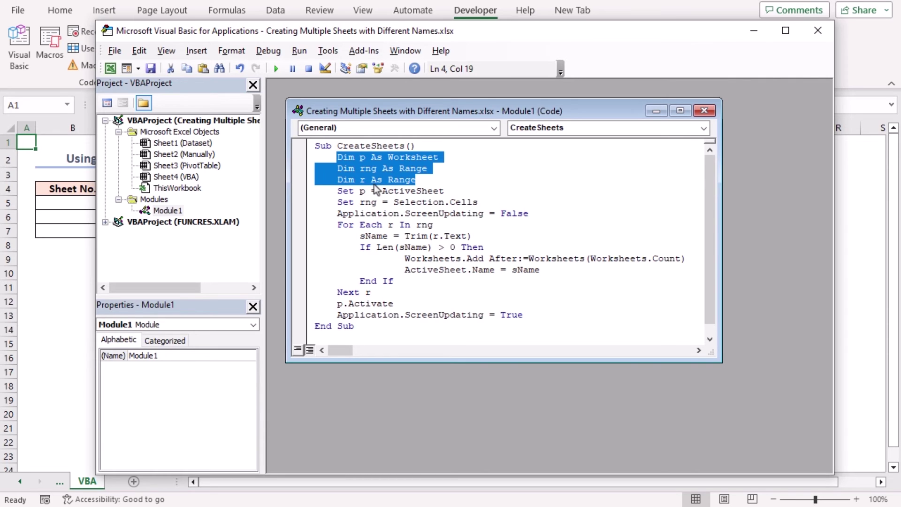
pyautogui.moveTo(337, 190); pyautogui.dragTo(478, 203)
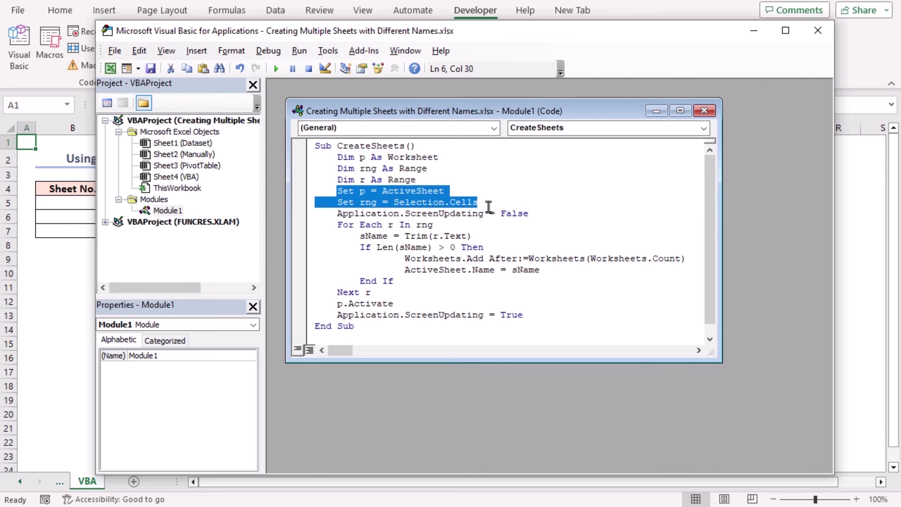
pyautogui.moveTo(337, 225); pyautogui.dragTo(436, 225)
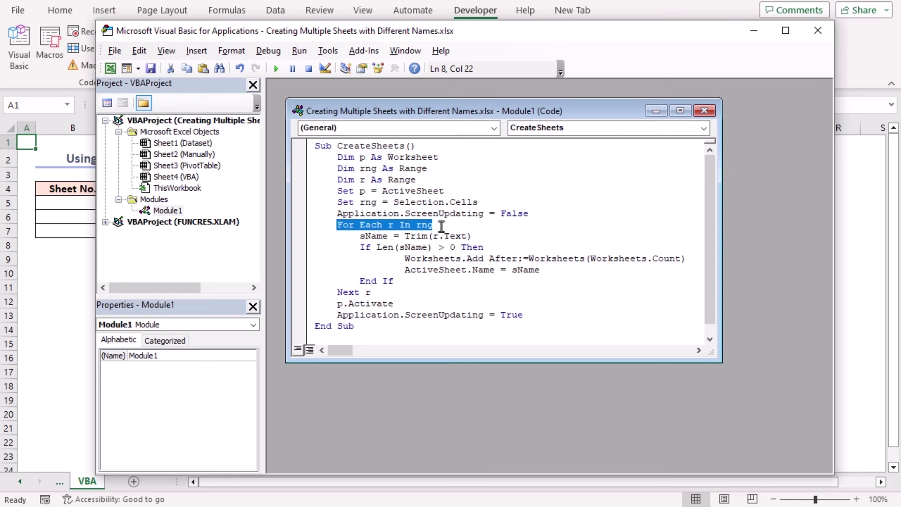
pyautogui.moveTo(360, 236); pyautogui.dragTo(470, 236)
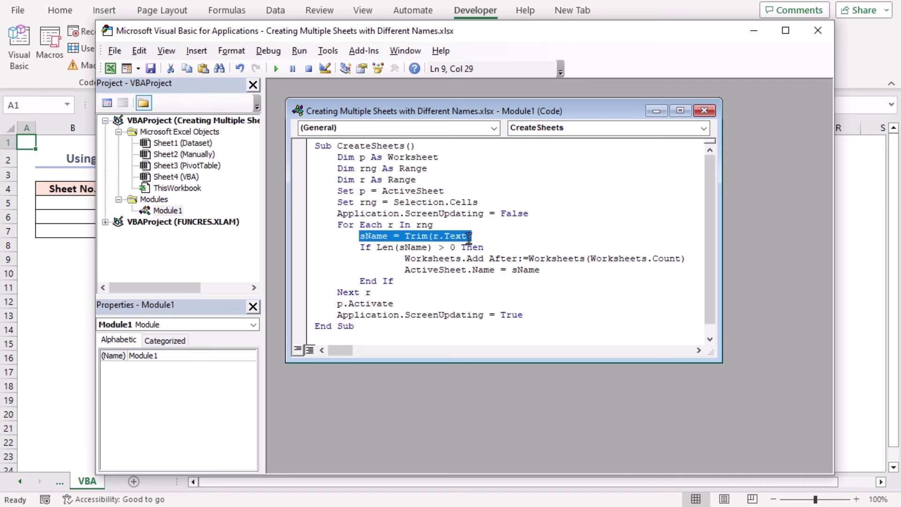
# - Review the If Len(sName) > 0 check, worksheet-adding line and Application.ScreenUpdating = True line
pyautogui.moveTo(360, 247); pyautogui.dragTo(493, 246)
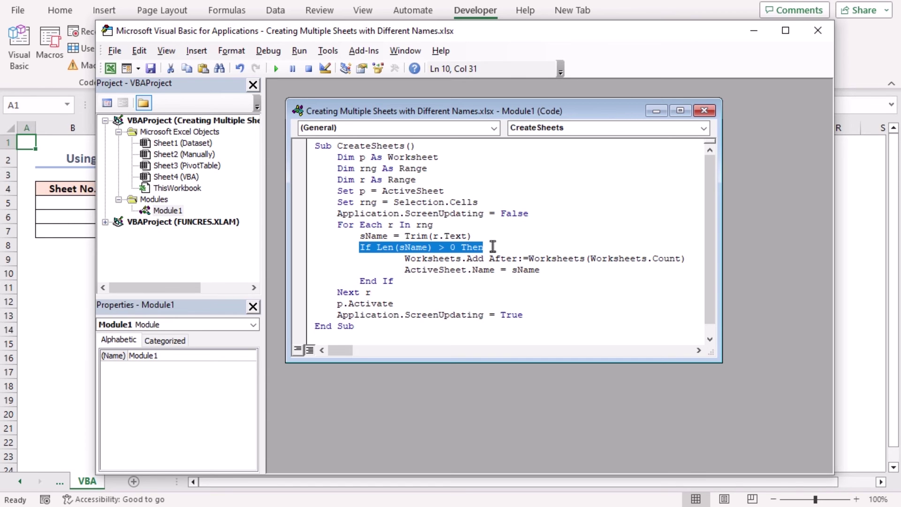
pyautogui.moveTo(405, 259); pyautogui.dragTo(685, 259)
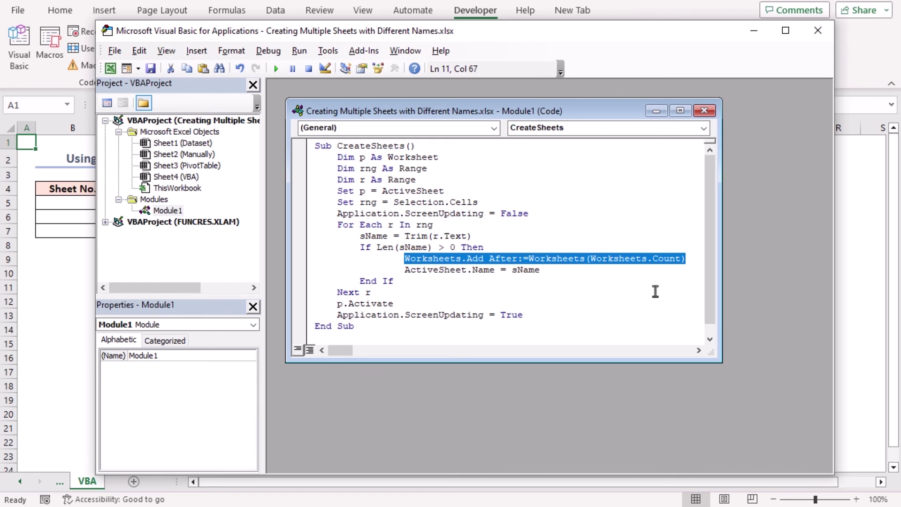
pyautogui.moveTo(337, 314); pyautogui.dragTo(524, 315)
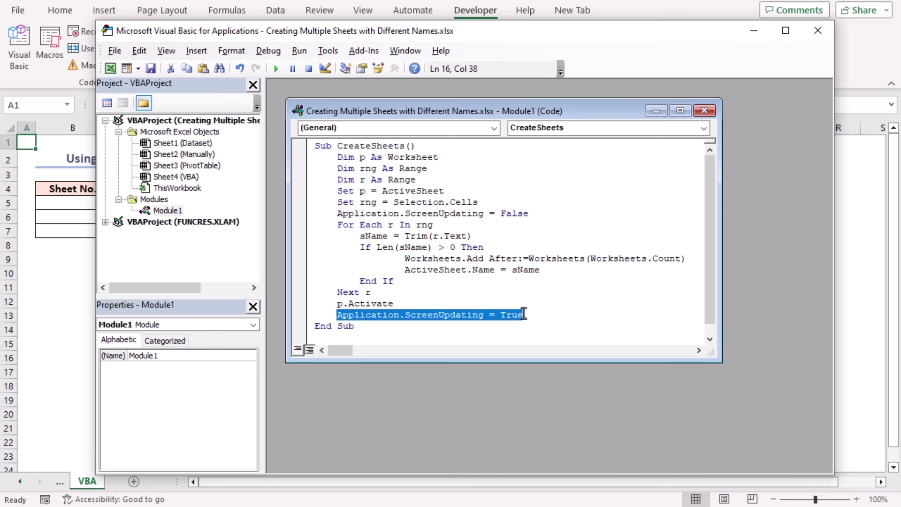
pyautogui.press('Down')
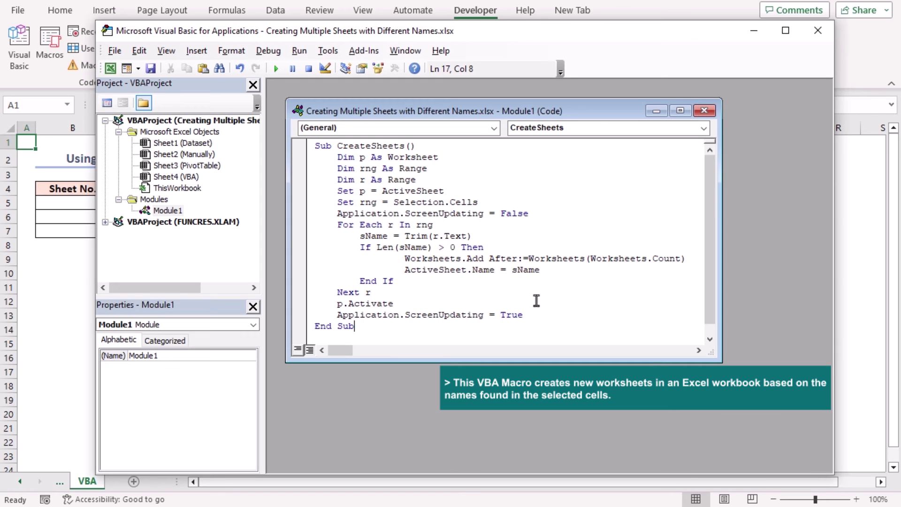
# - Run the CreateSheets macro on titles C5:C7 to add Jan, Feb and Mar sheets
pyautogui.click(815, 38)
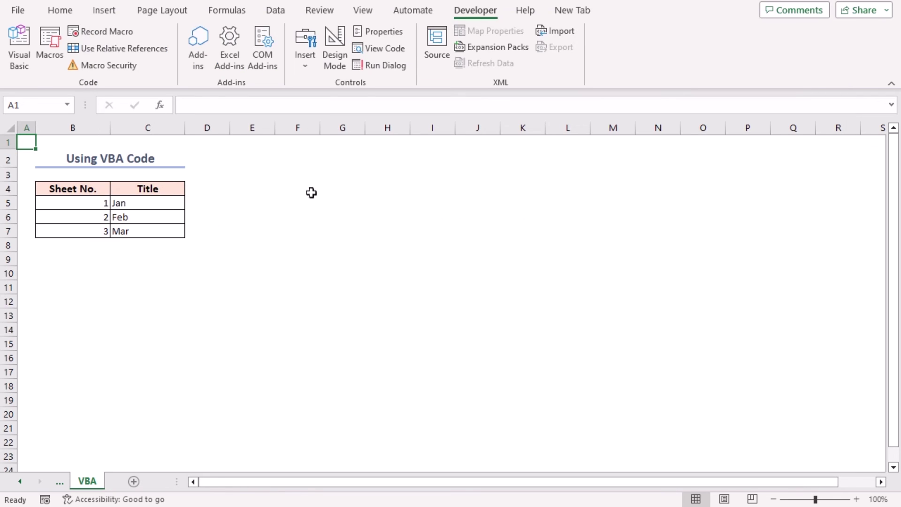
pyautogui.moveTo(140, 202); pyautogui.dragTo(142, 223)
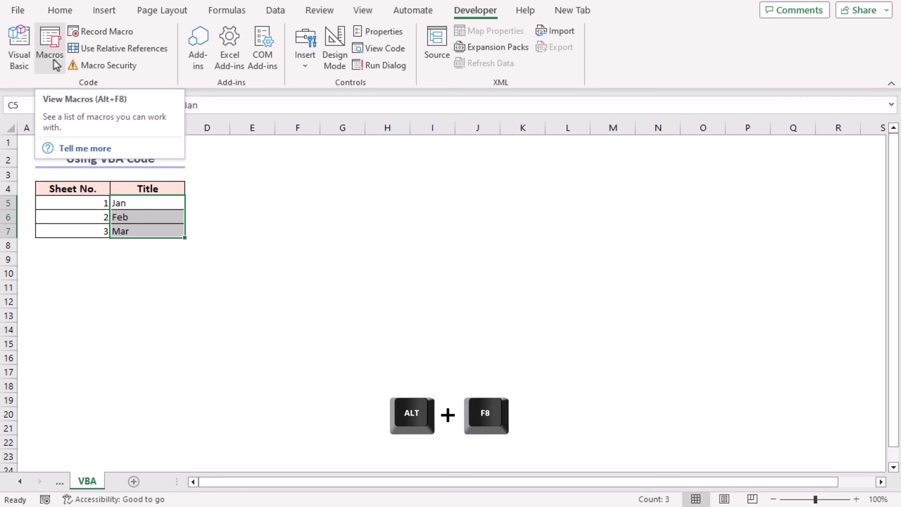
pyautogui.hotkey('alt', 'F8')
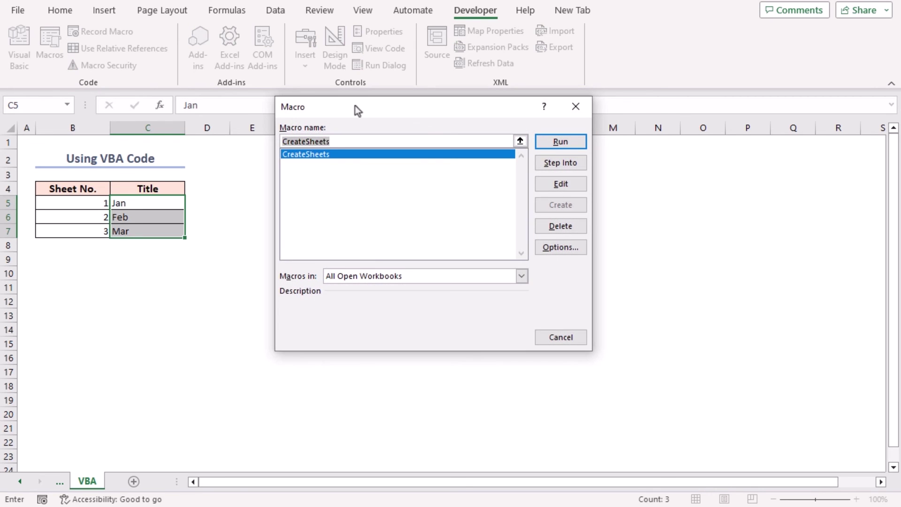
pyautogui.moveTo(355, 105); pyautogui.dragTo(314, 165)
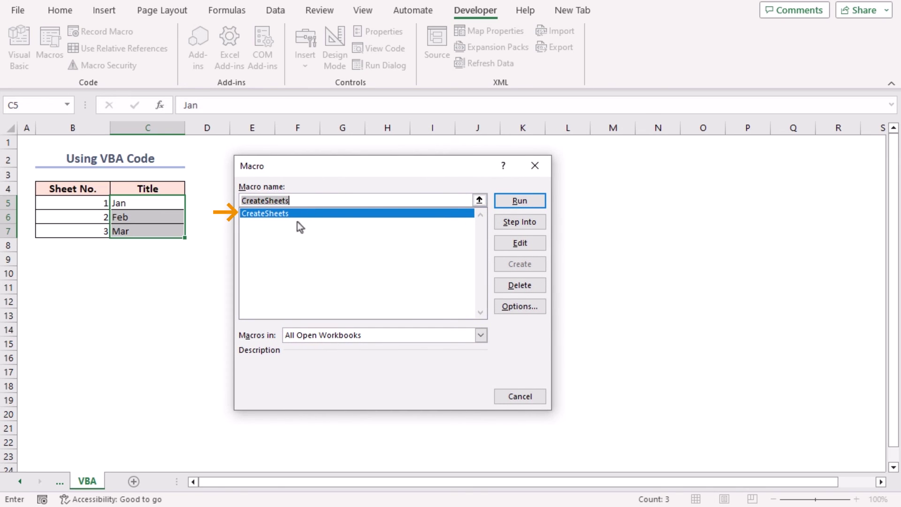
pyautogui.click(520, 200)
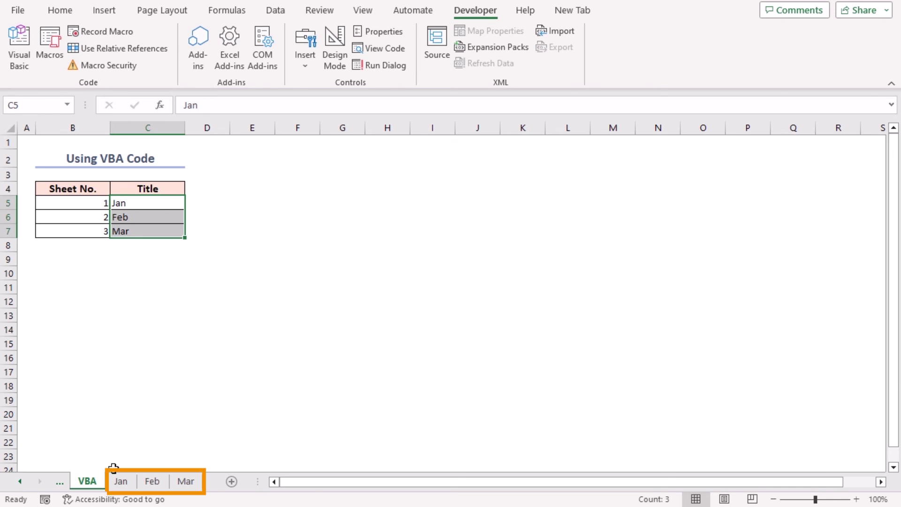